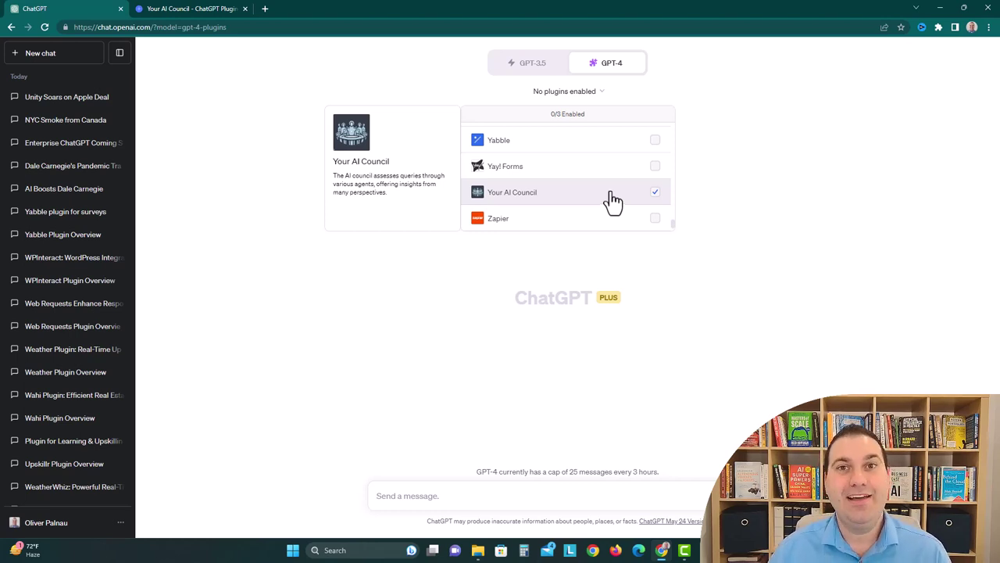
# Step: Enable the Your AI Council plugin for the new GPT-4 chat and close the plugin list
pyautogui.click(612, 201)
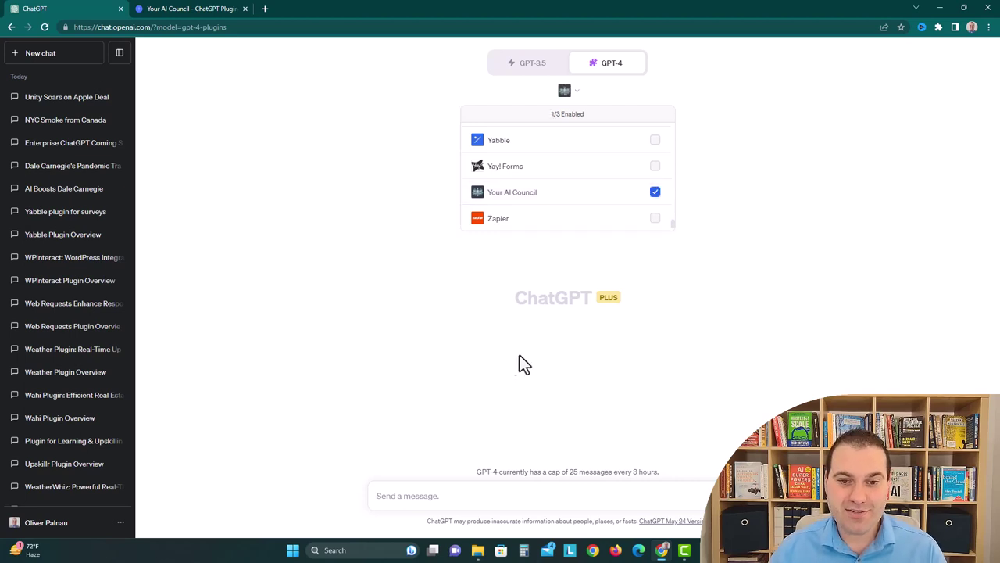
pyautogui.click(500, 380)
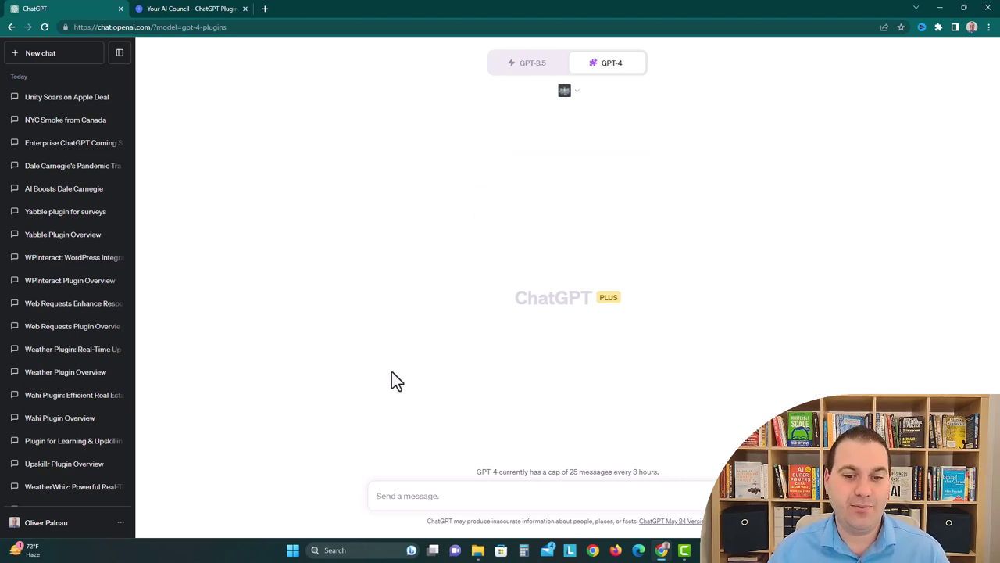
# Step: Switch to the AI Plugins HQ page and read the Your AI Council description and its examples of effective use
pyautogui.click(176, 8)
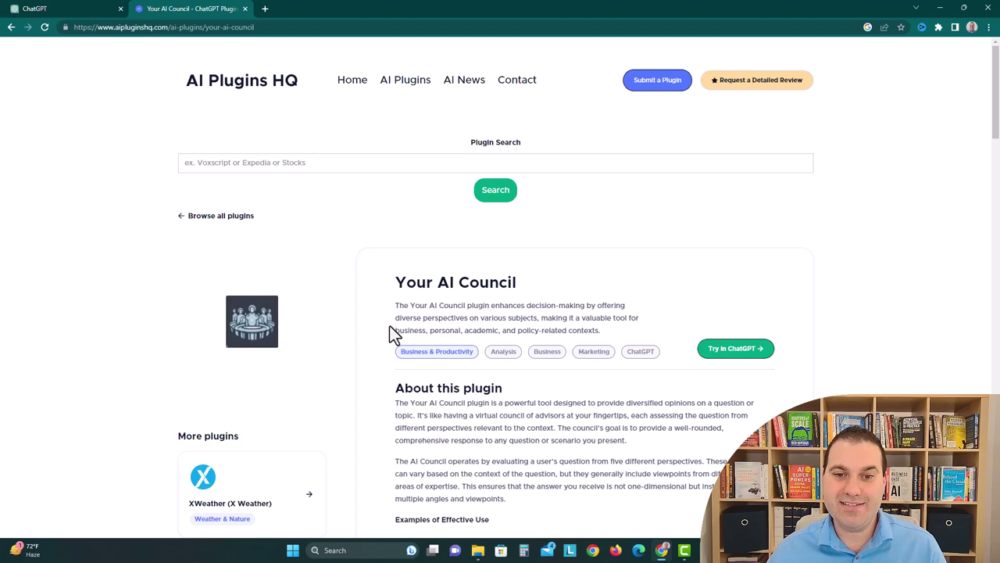
pyautogui.scroll(-2, 494, 305)
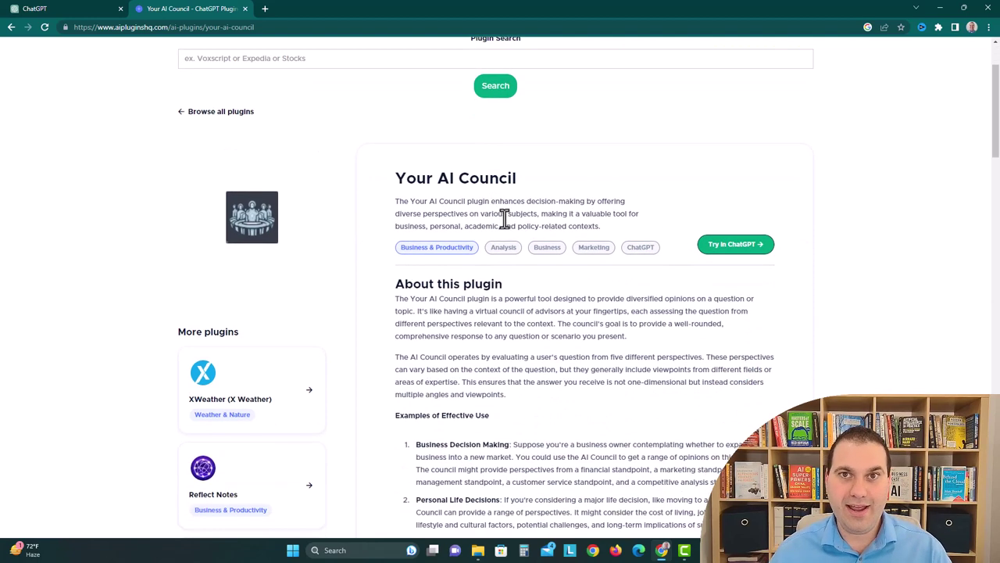
pyautogui.scroll(-3, 504, 219)
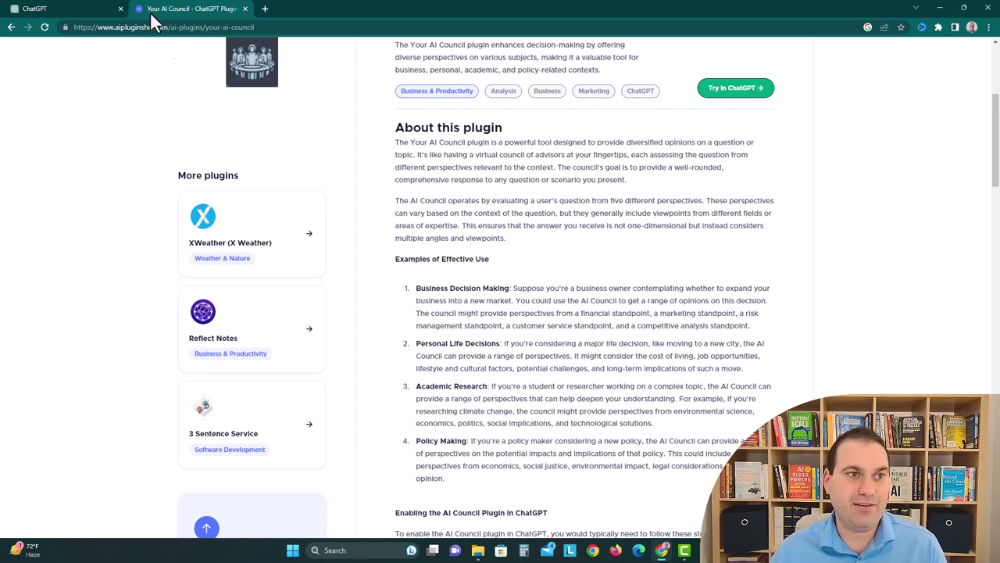
# Step: Return to ChatGPT and send the question "what is a better place to live for a software developer, san francisco are or nyc area"
pyautogui.click(91, 3)
pyautogui.click(488, 495)
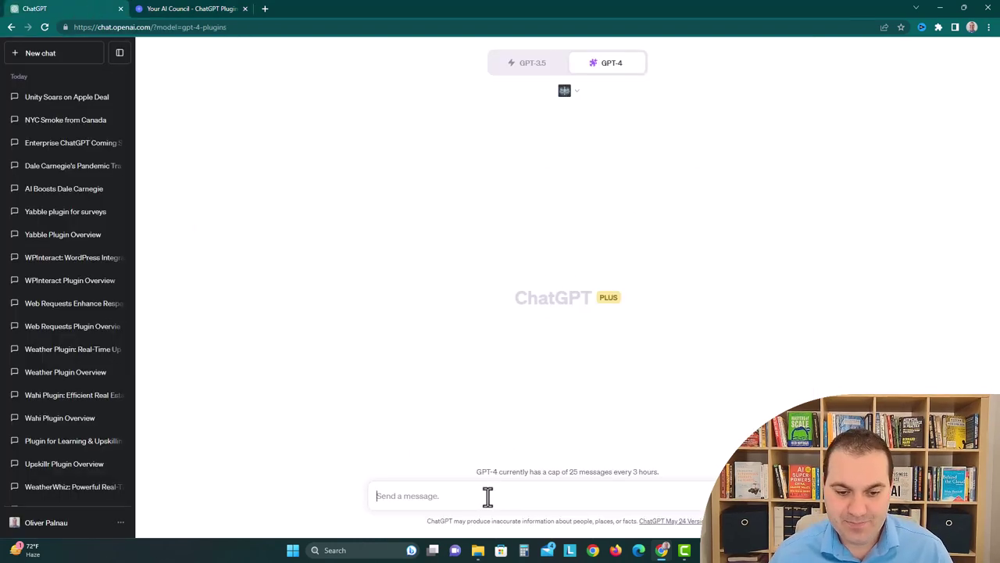
pyautogui.write('what')
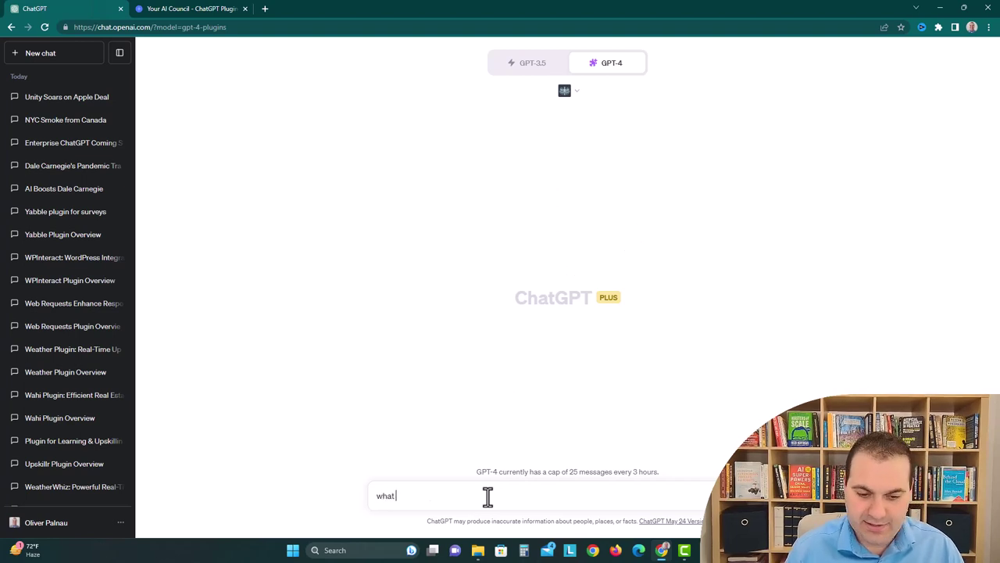
pyautogui.write(' is a better pl')
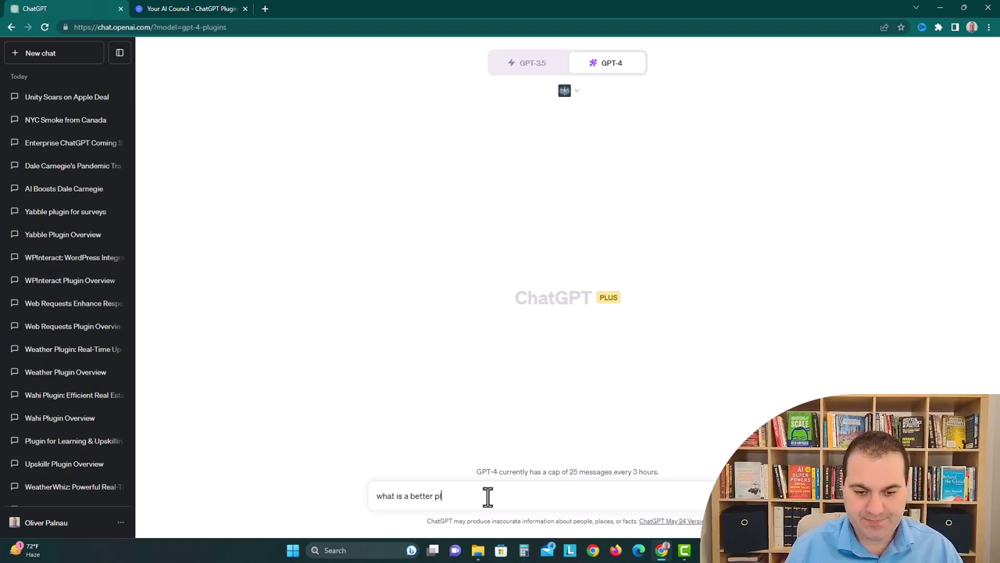
pyautogui.write('ace to live for a soft')
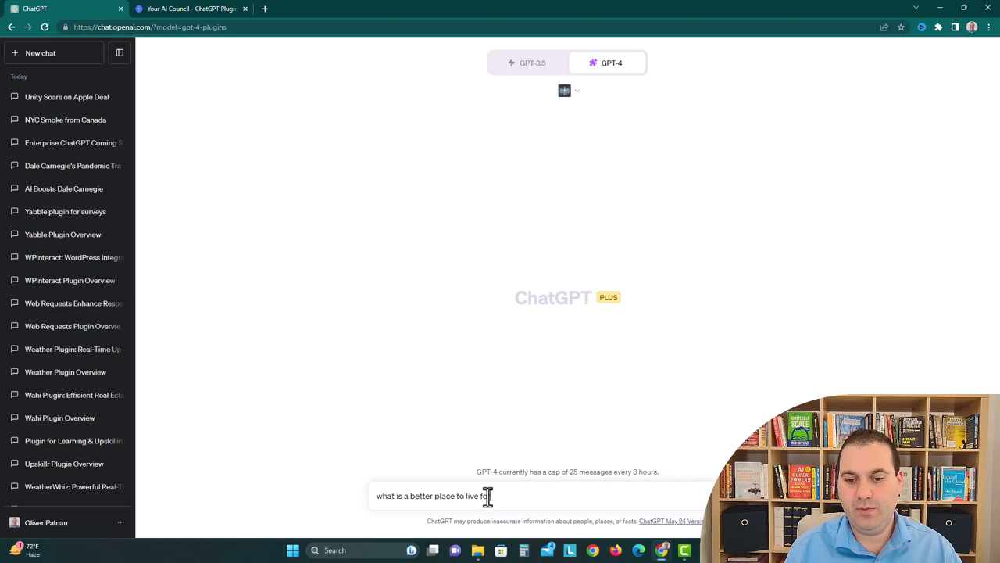
pyautogui.write('ware ')
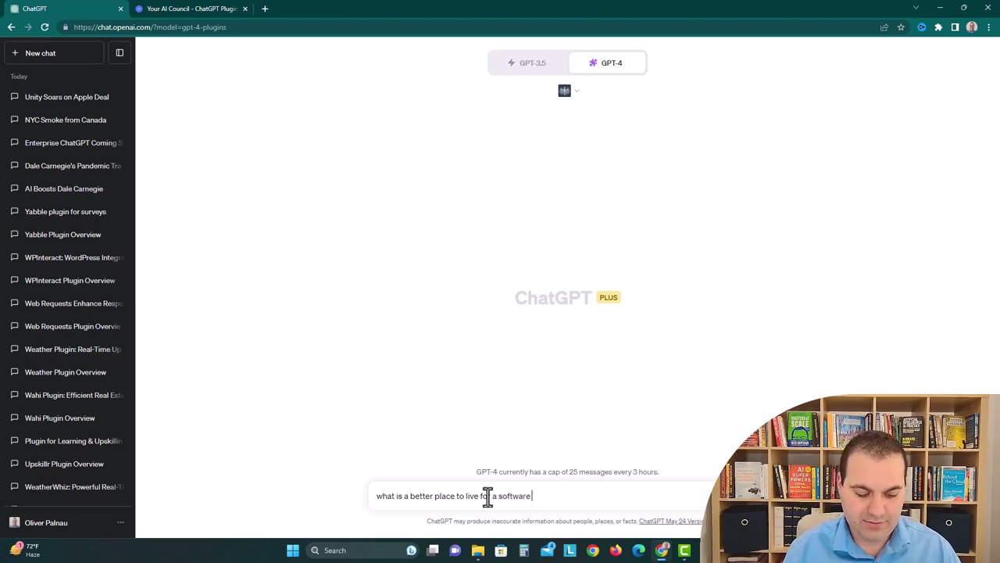
pyautogui.write('developer, ')
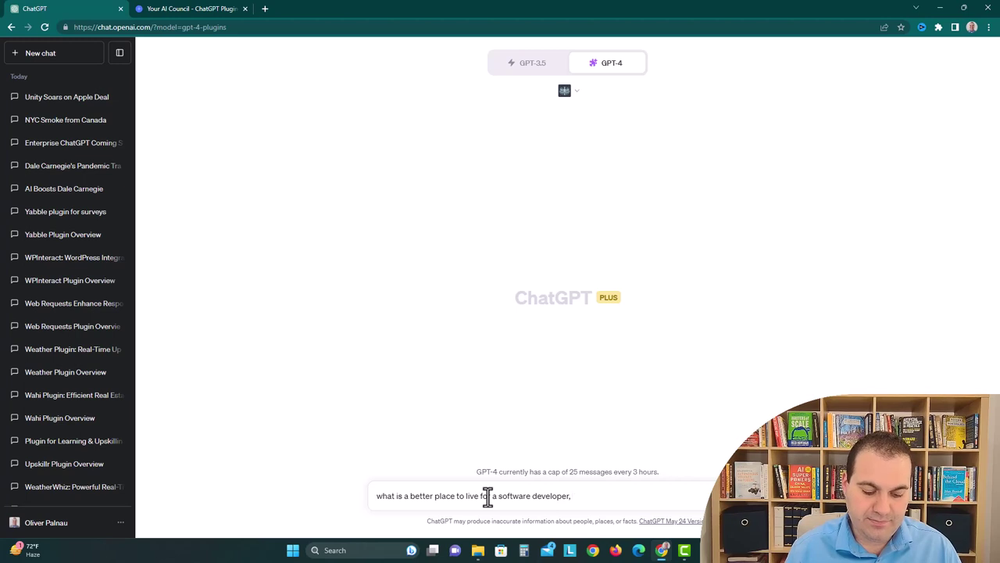
pyautogui.write('san francis')
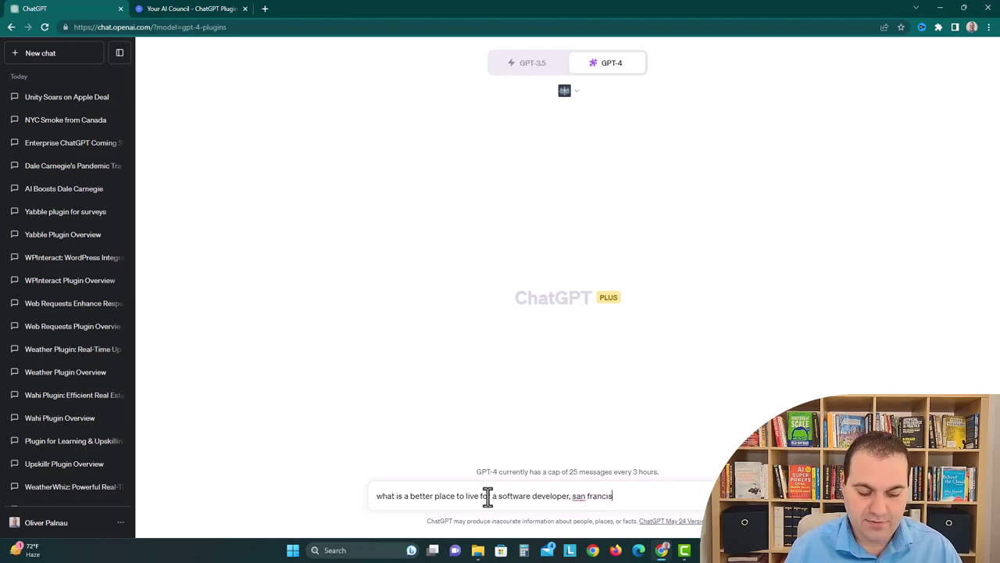
pyautogui.write('co are ')
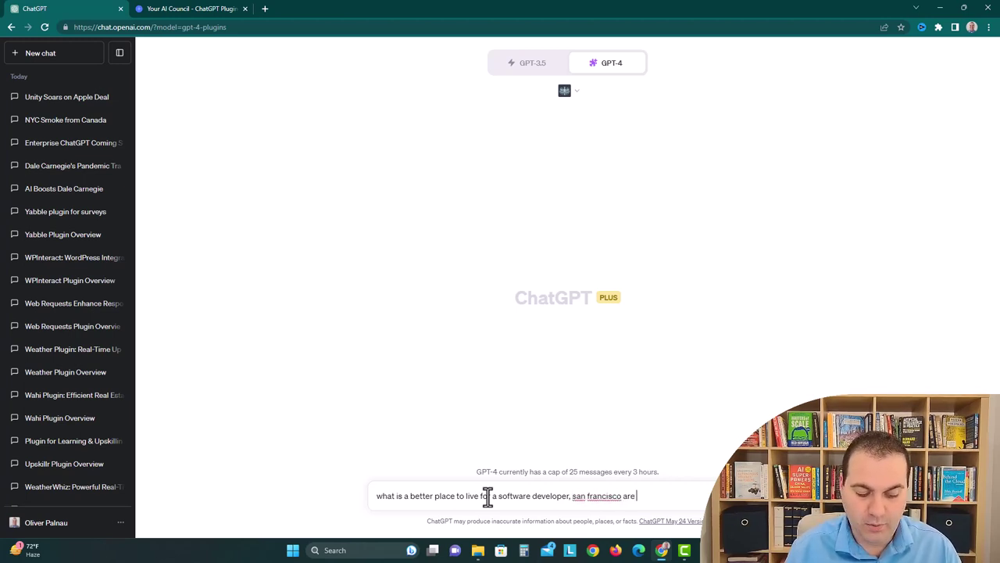
pyautogui.write('or nyc are')
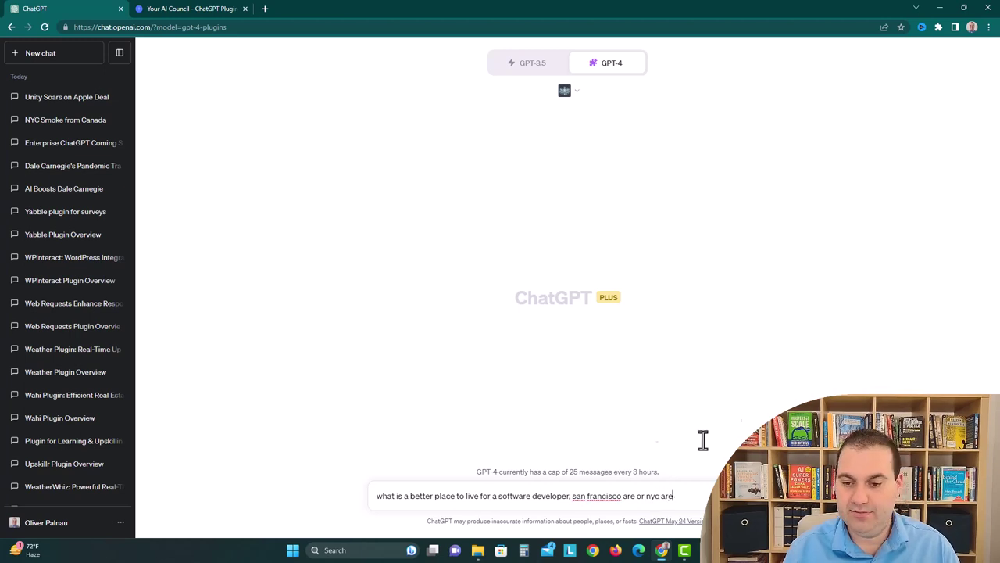
pyautogui.write('a')
pyautogui.press('Return')
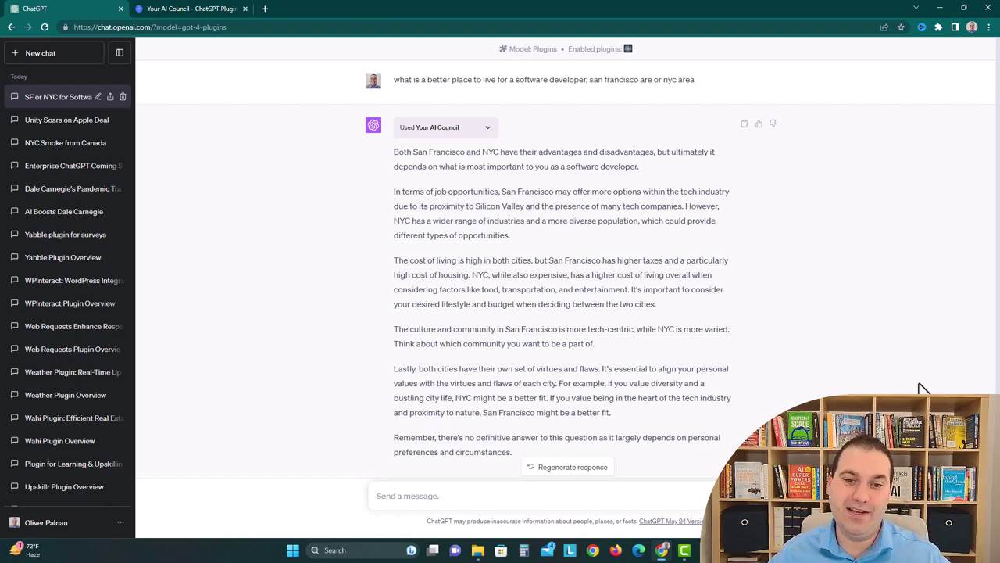
# Step: Send the follow-up question "what is a better place to start an auto body the city or the suburbs" in the same chat
pyautogui.scroll(-1, 659, 306)
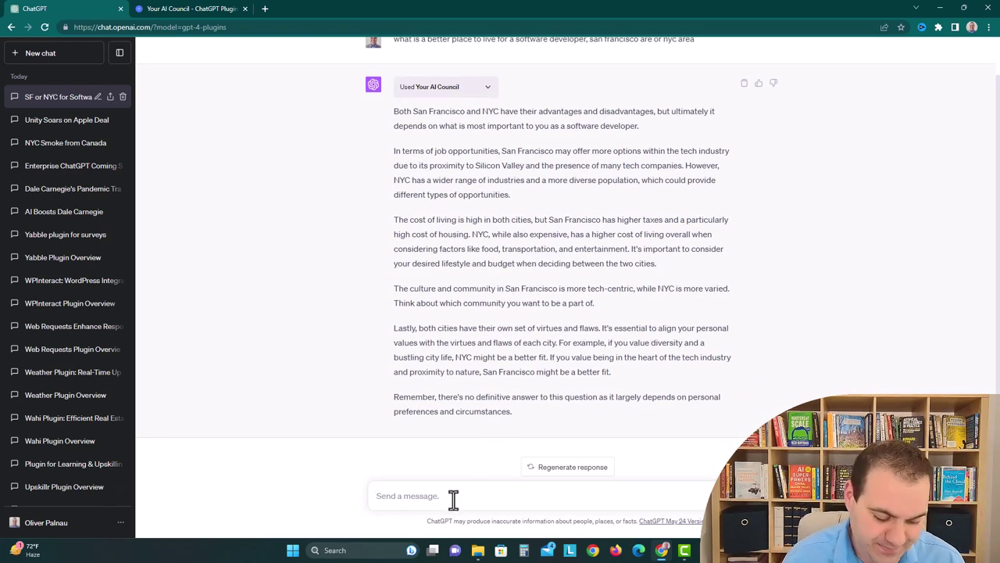
pyautogui.write('what is a b')
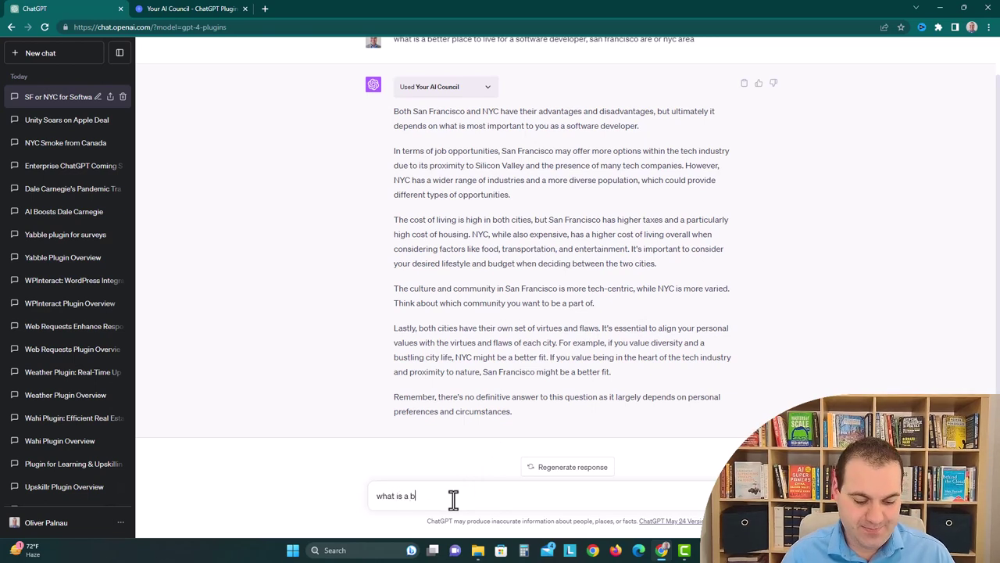
pyautogui.write('etter place to s')
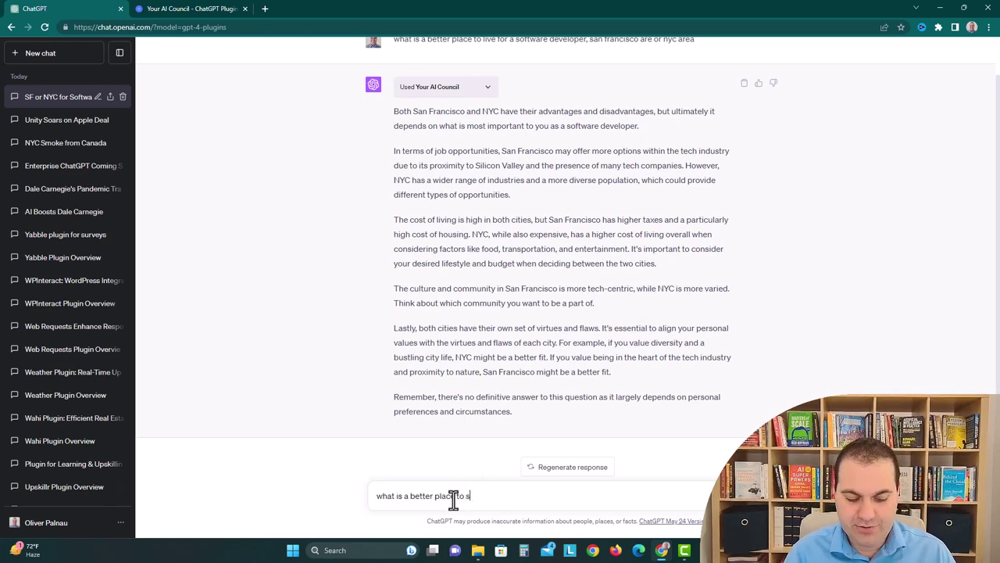
pyautogui.write('tart an auto')
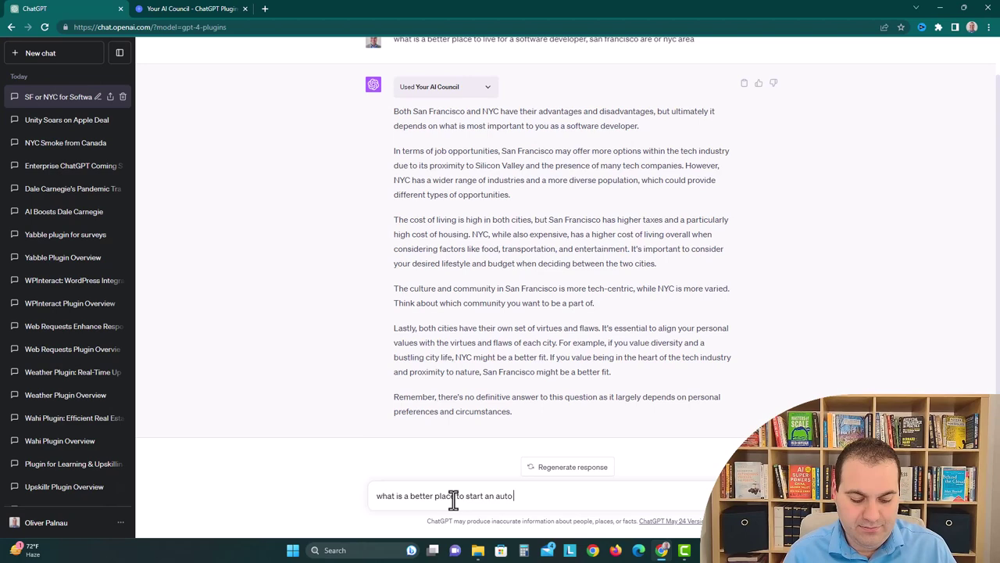
pyautogui.write(' boody')
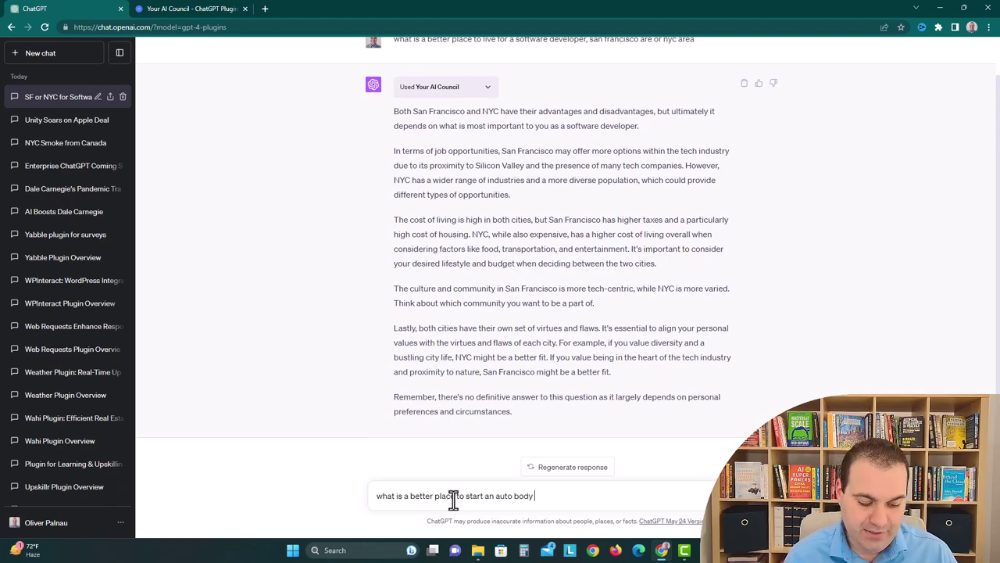
pyautogui.write(' the city or th')
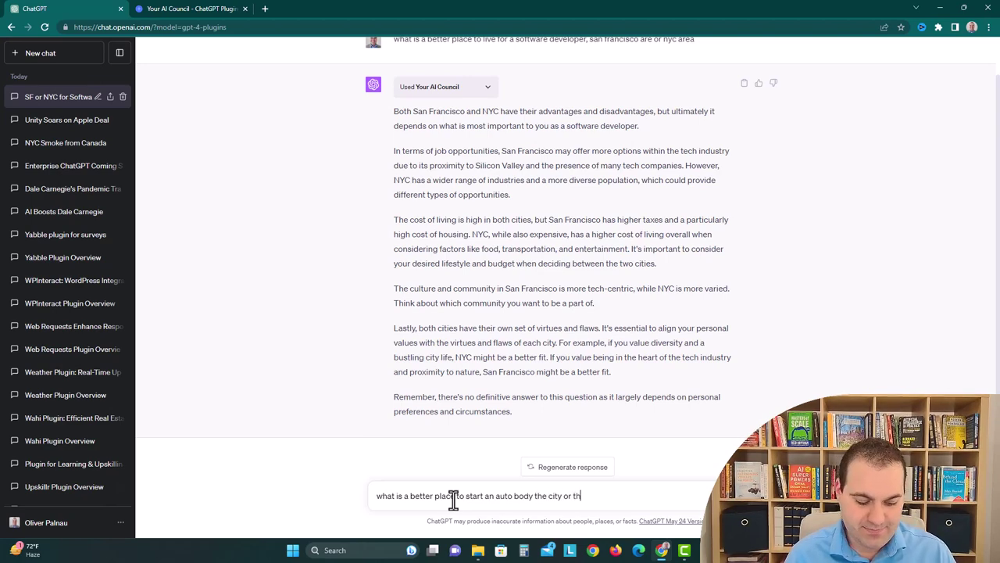
pyautogui.write('e suburbs')
pyautogui.press('Return')
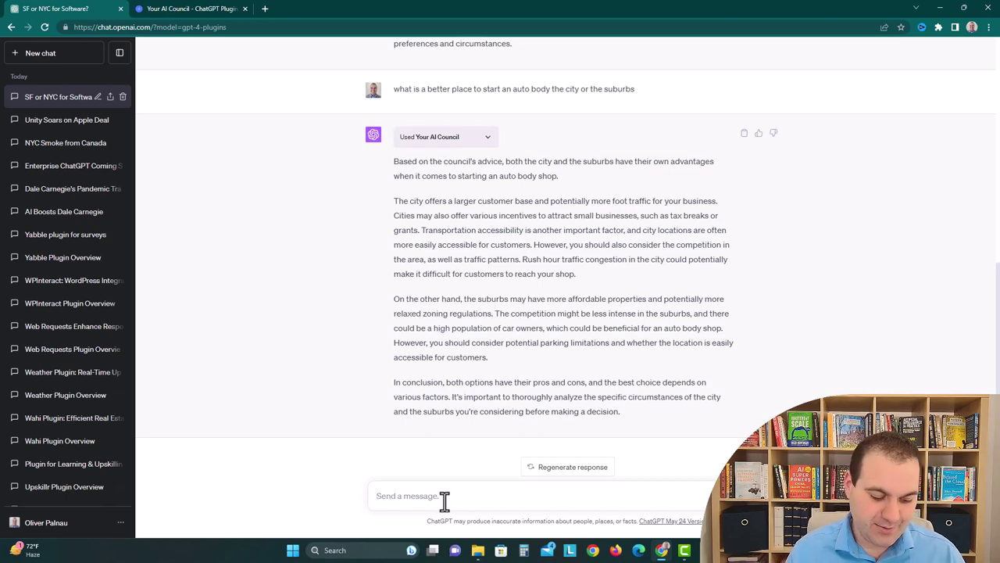
# Step: Send a third question in the same chat: "what would happen to us gdp if cell phones were illegal"
pyautogui.write('what would hap')
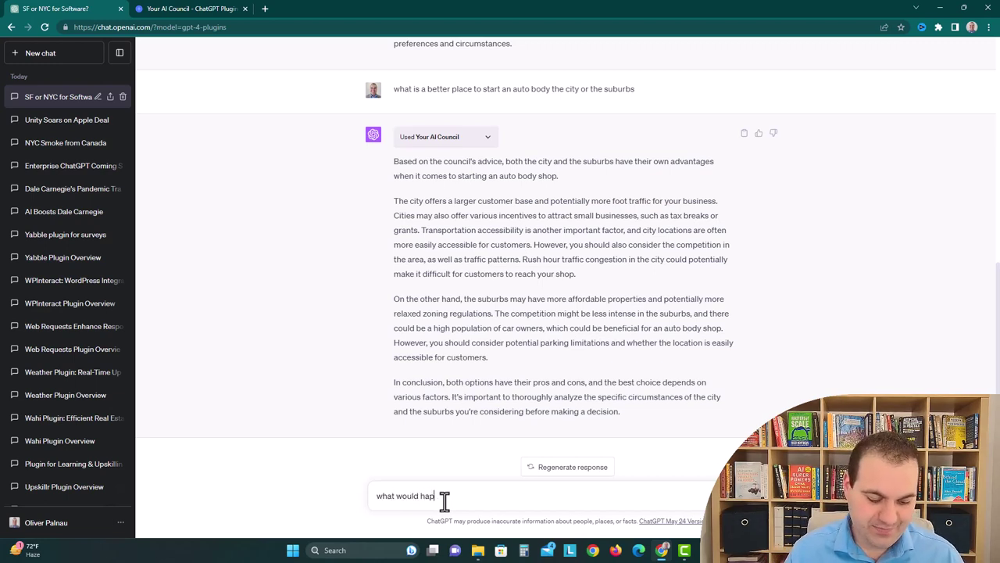
pyautogui.write('pen to us')
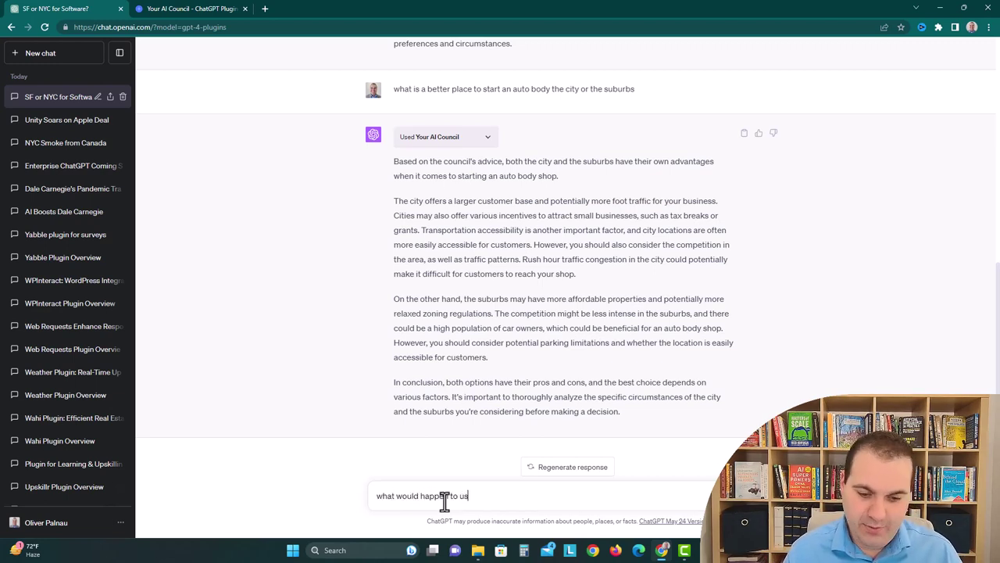
pyautogui.write(' gdp if ')
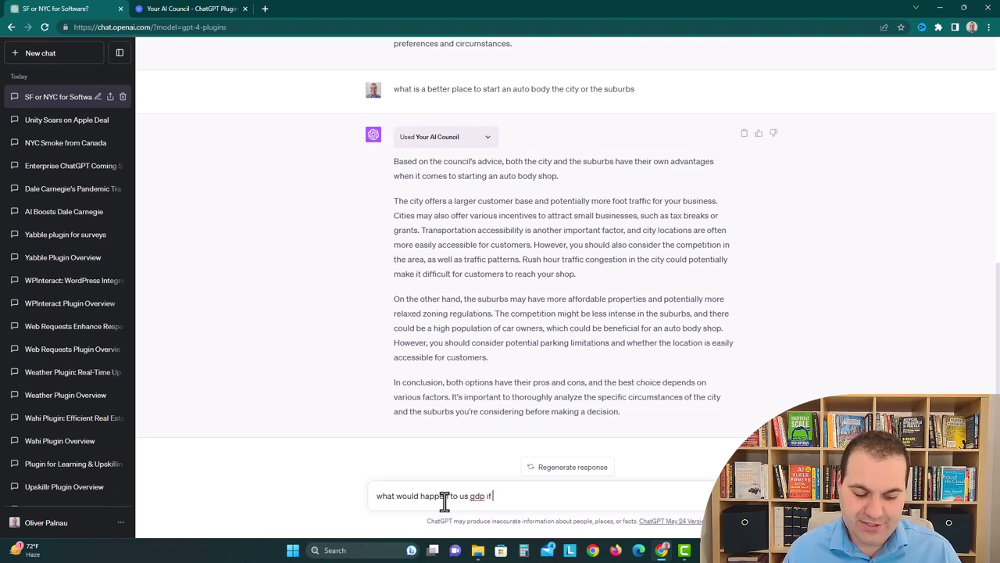
pyautogui.write('cell phones were illegal')
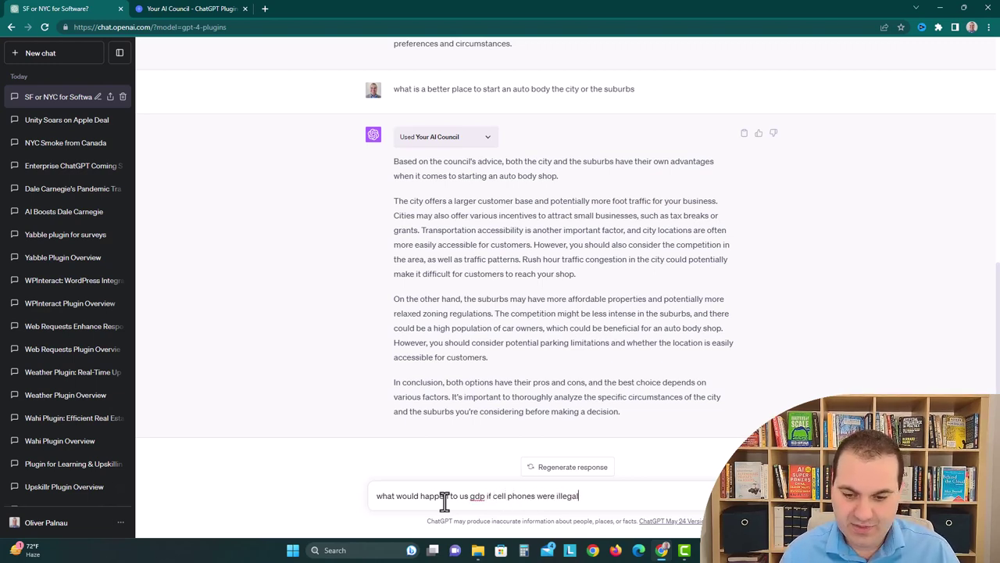
pyautogui.press('Return')
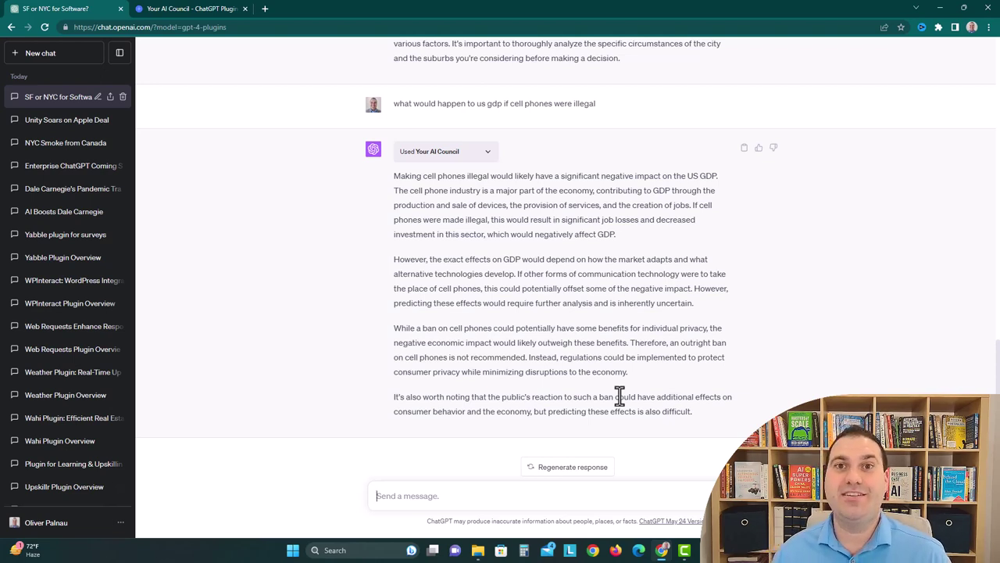
# Step: Revisit the top of the Your AI Council page on AI Plugins HQ, and return to the ChatGPT conversation
pyautogui.click(168, 9)
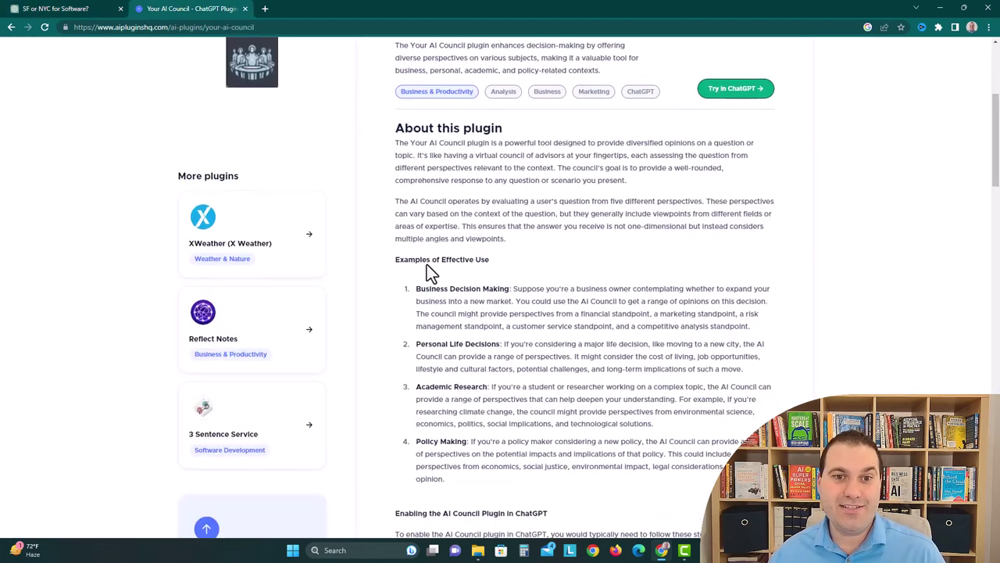
pyautogui.scroll(4, 427, 265)
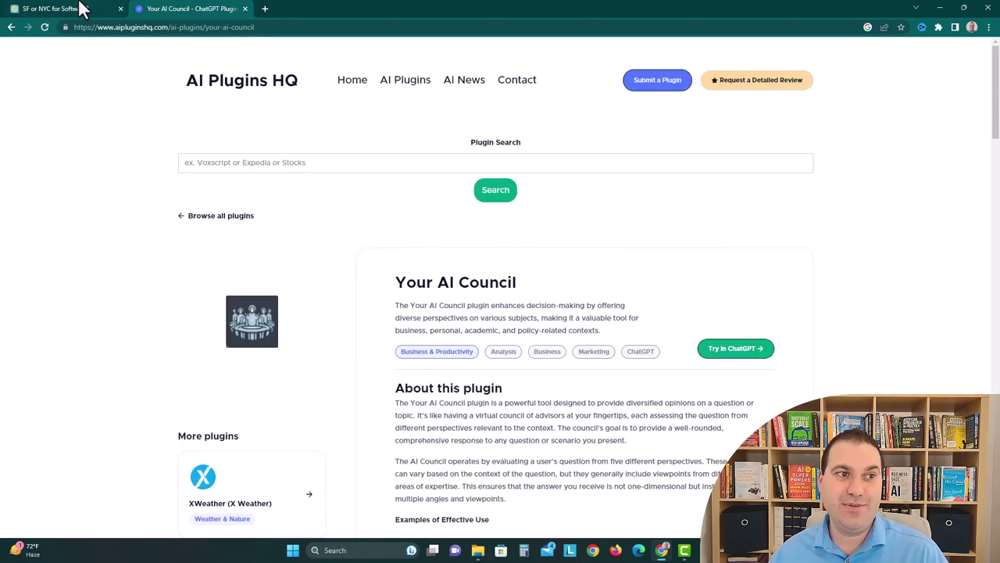
pyautogui.click(55, 9)
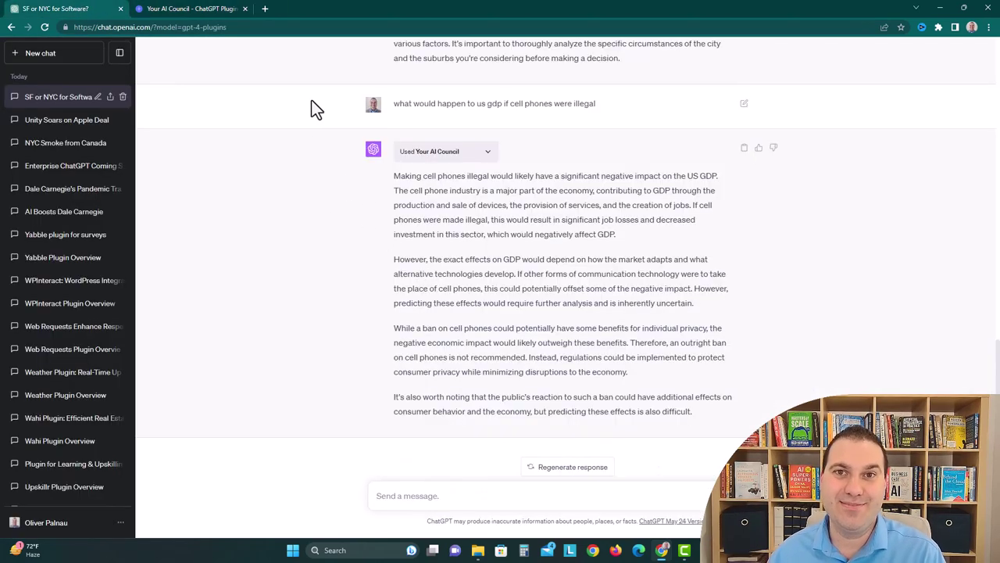